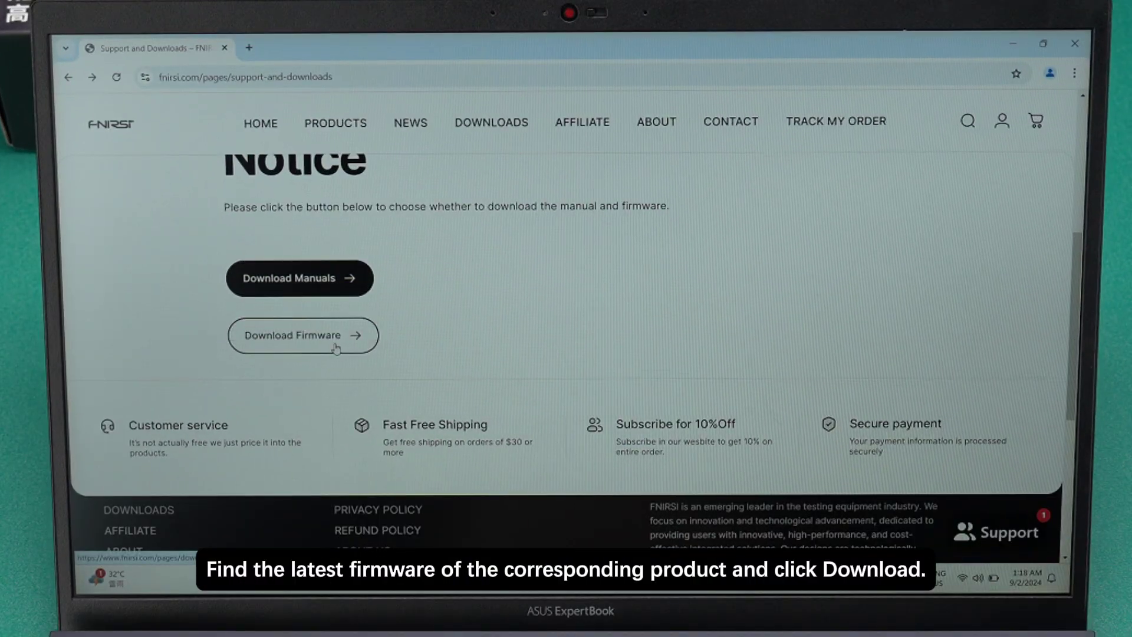
# - Download HRM-10-V0.3.zip from the Download Firmware page under Internal Resistance Tester
pyautogui.click(336, 348)
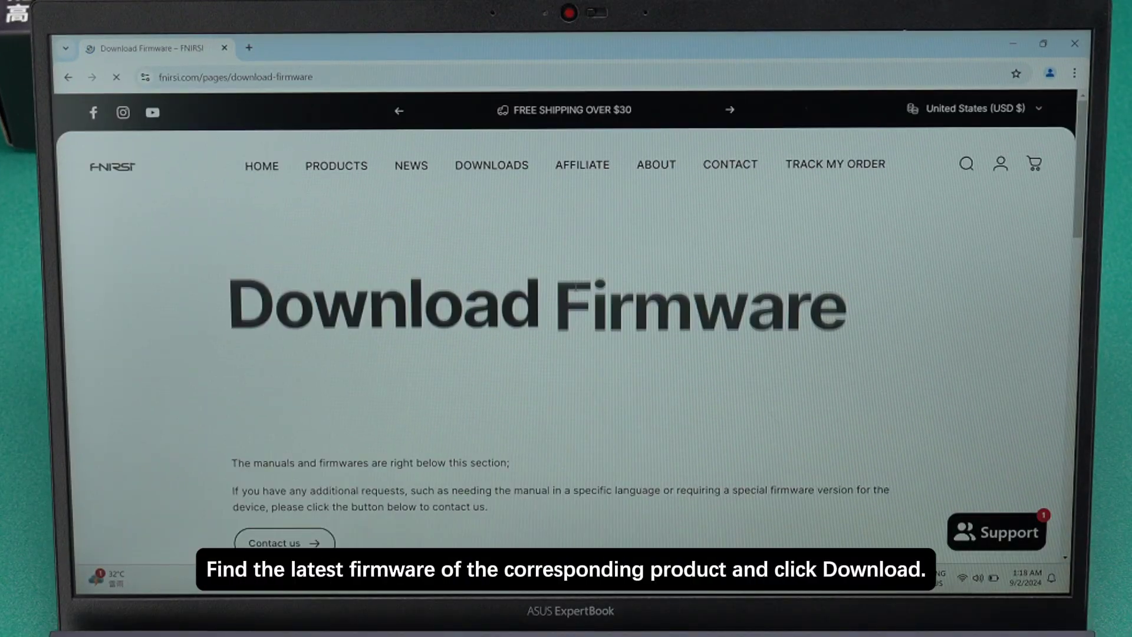
pyautogui.scroll(-5, 576, 291)
pyautogui.scroll(-3, 576, 290)
pyautogui.scroll(-3, 576, 290)
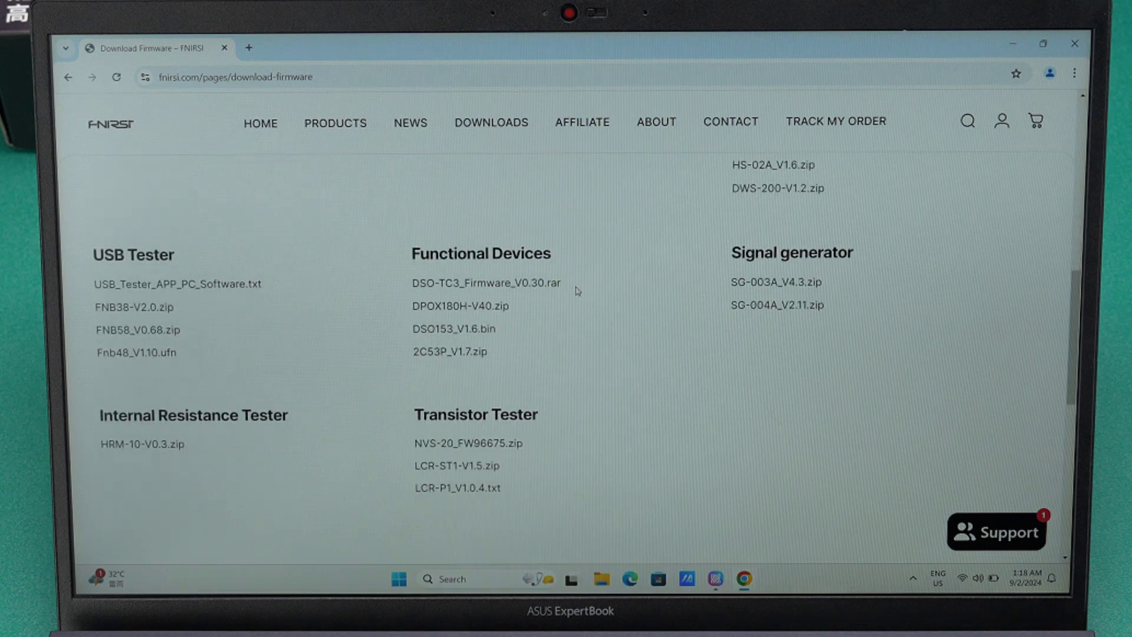
pyautogui.scroll(-1, 576, 290)
pyautogui.scroll(-1, 576, 290)
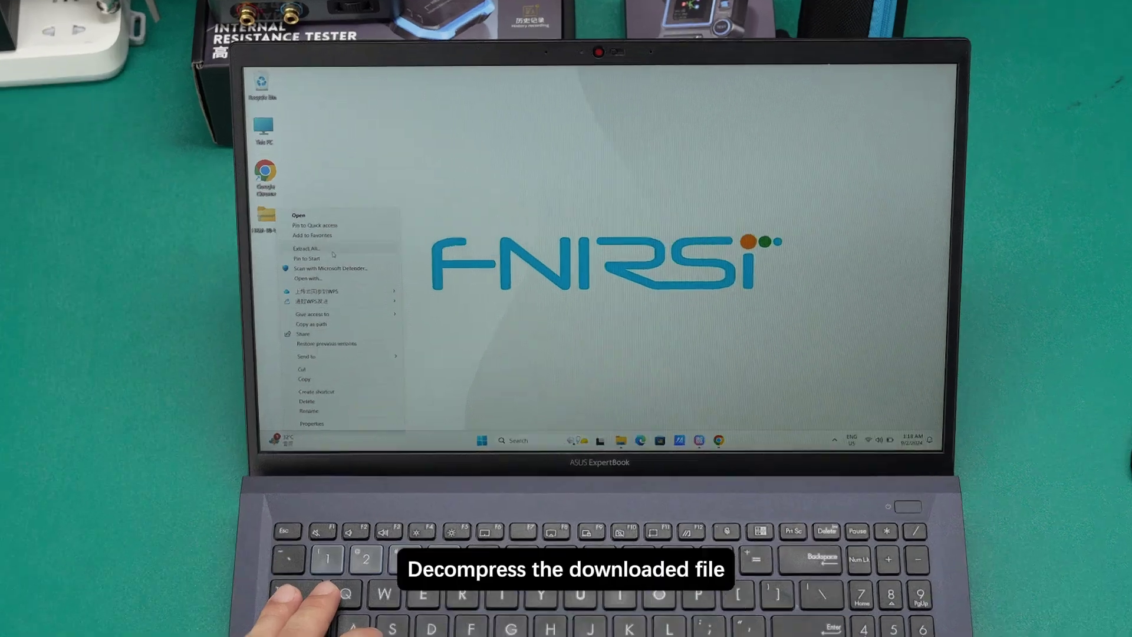
# - Extract the zip and paste the HRM-10 .bin file onto the HRM-10 IAP drive
pyautogui.click(381, 214)
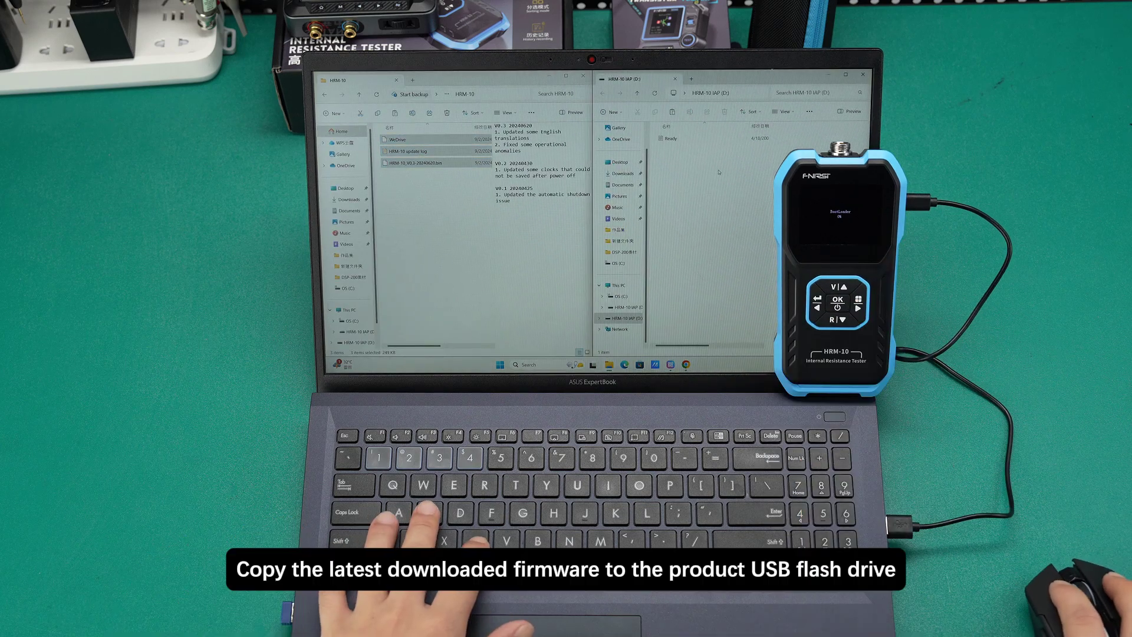
pyautogui.hotkey('ctrl', 'v')
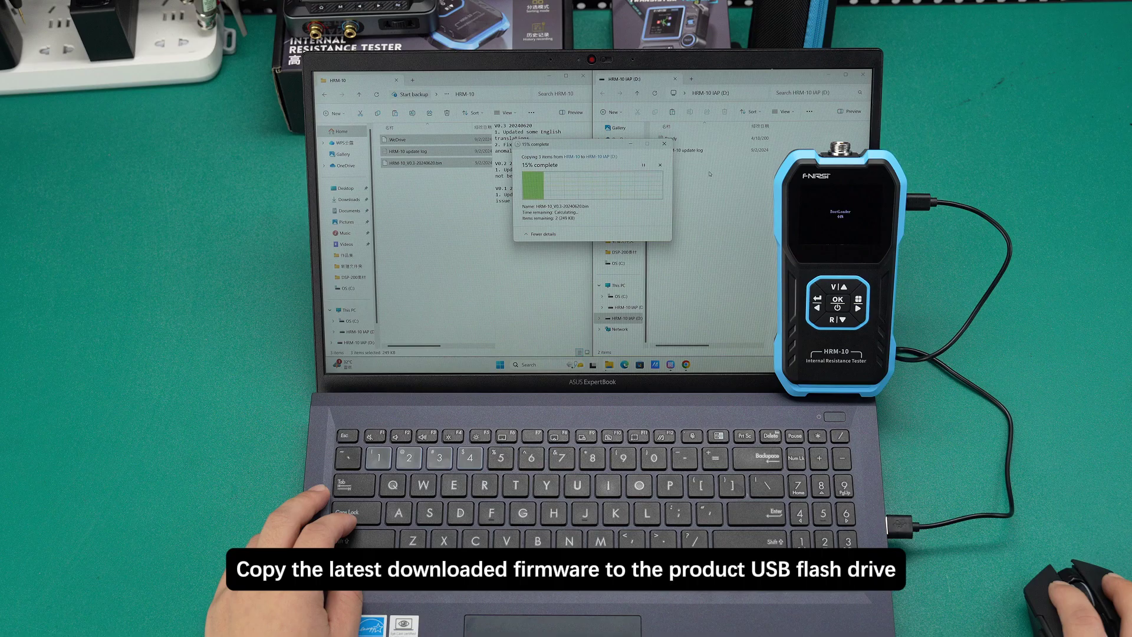